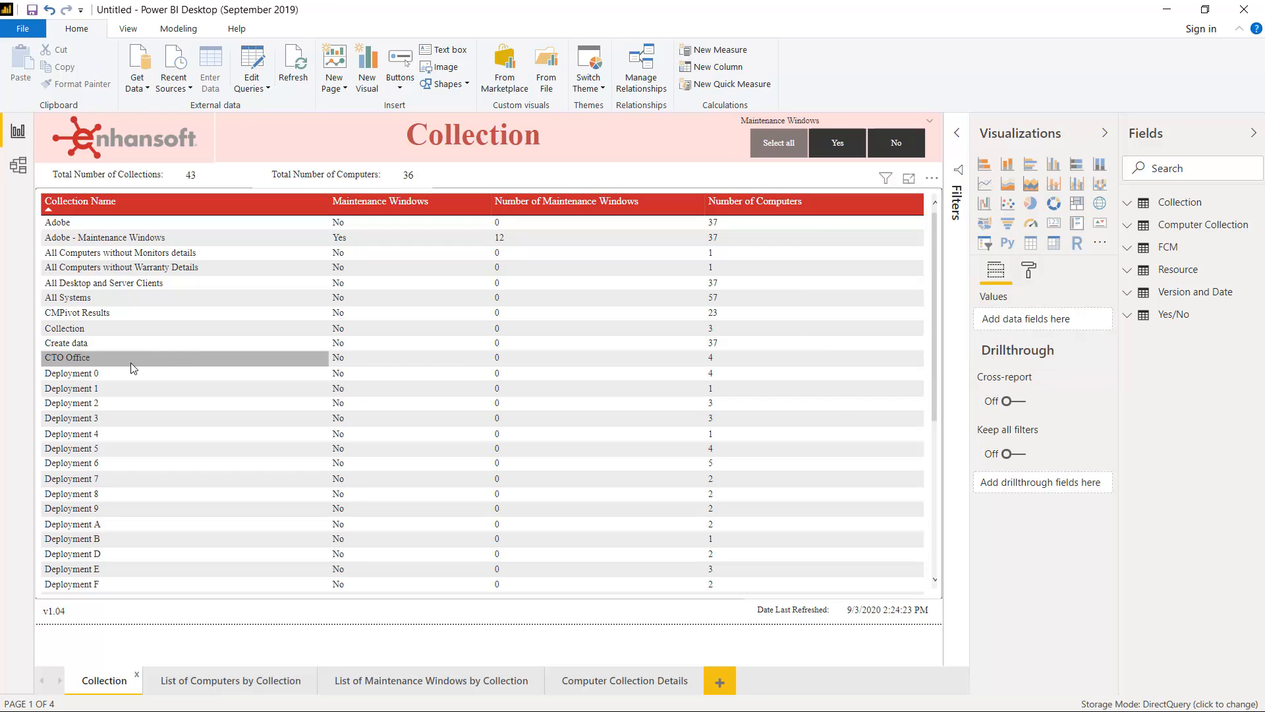
Drill through from the CTO Office collection to the List of Computers by Collection page
right_click(113, 357)
mouse_move(163, 386)
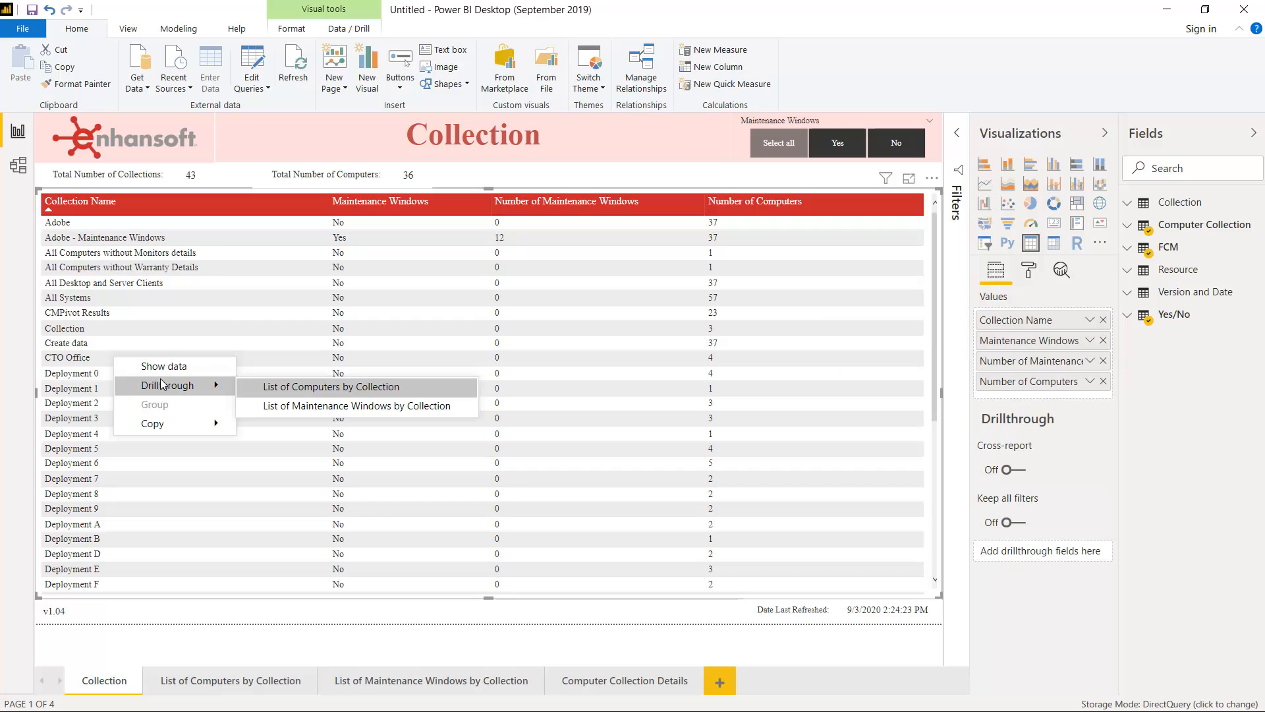
click(315, 394)
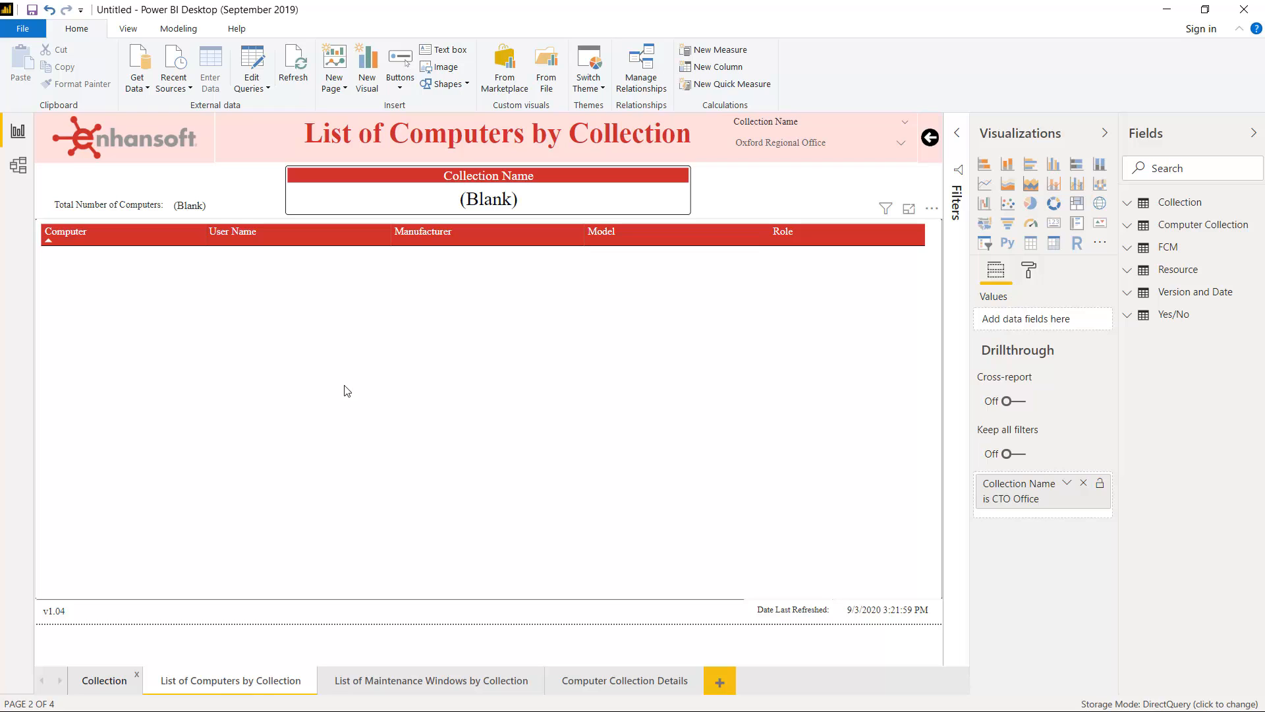
Remove the Collection Name drillthrough field and try drilling through from CTO Office again on the Collection page
click(1084, 484)
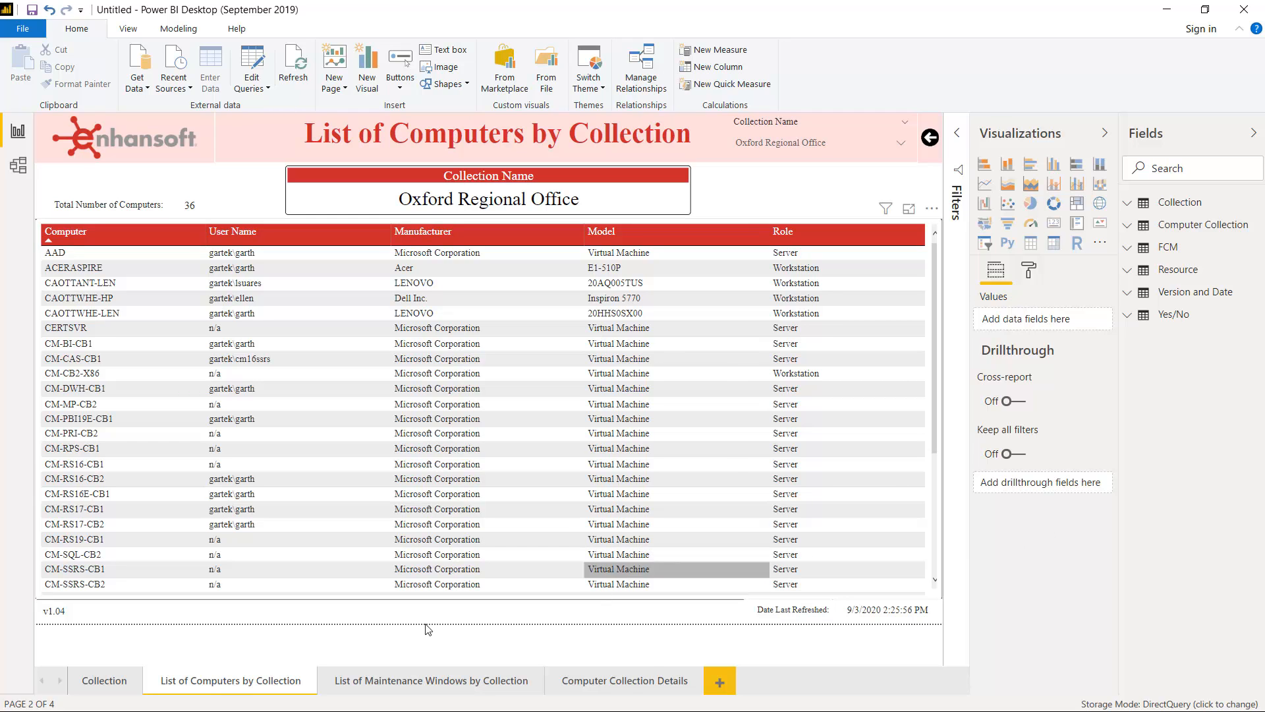
click(111, 681)
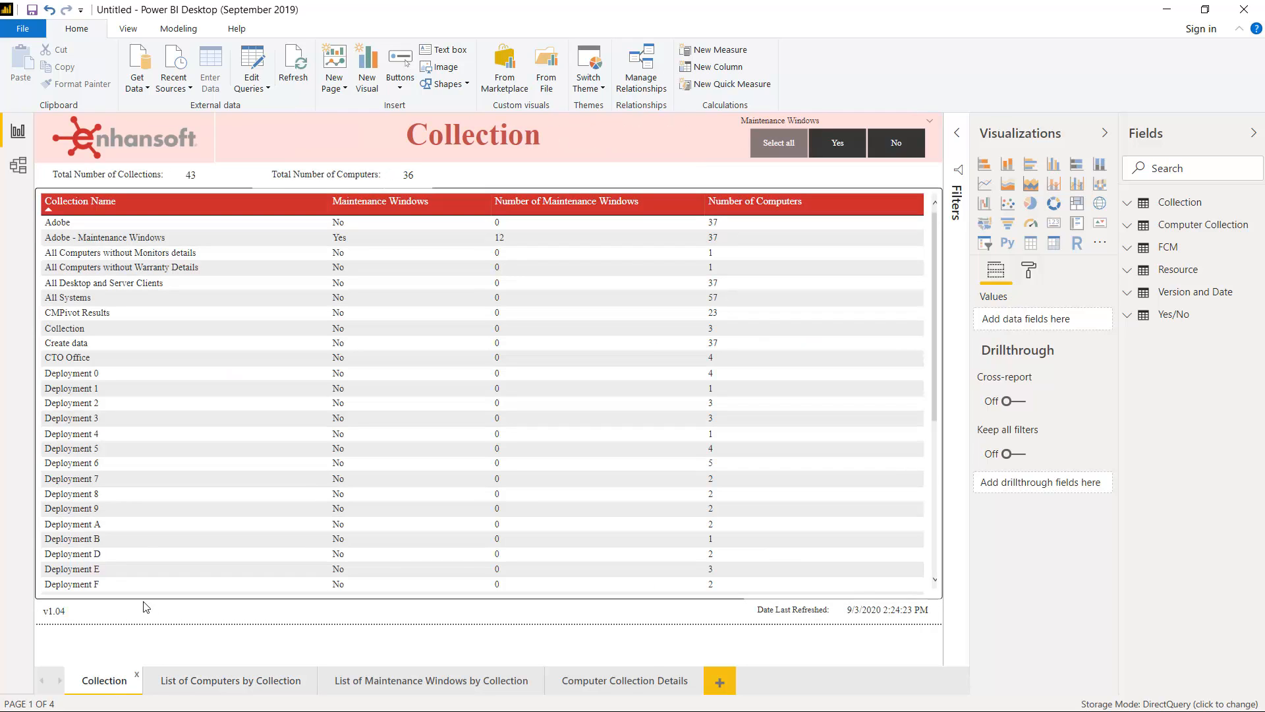
right_click(95, 357)
mouse_move(196, 380)
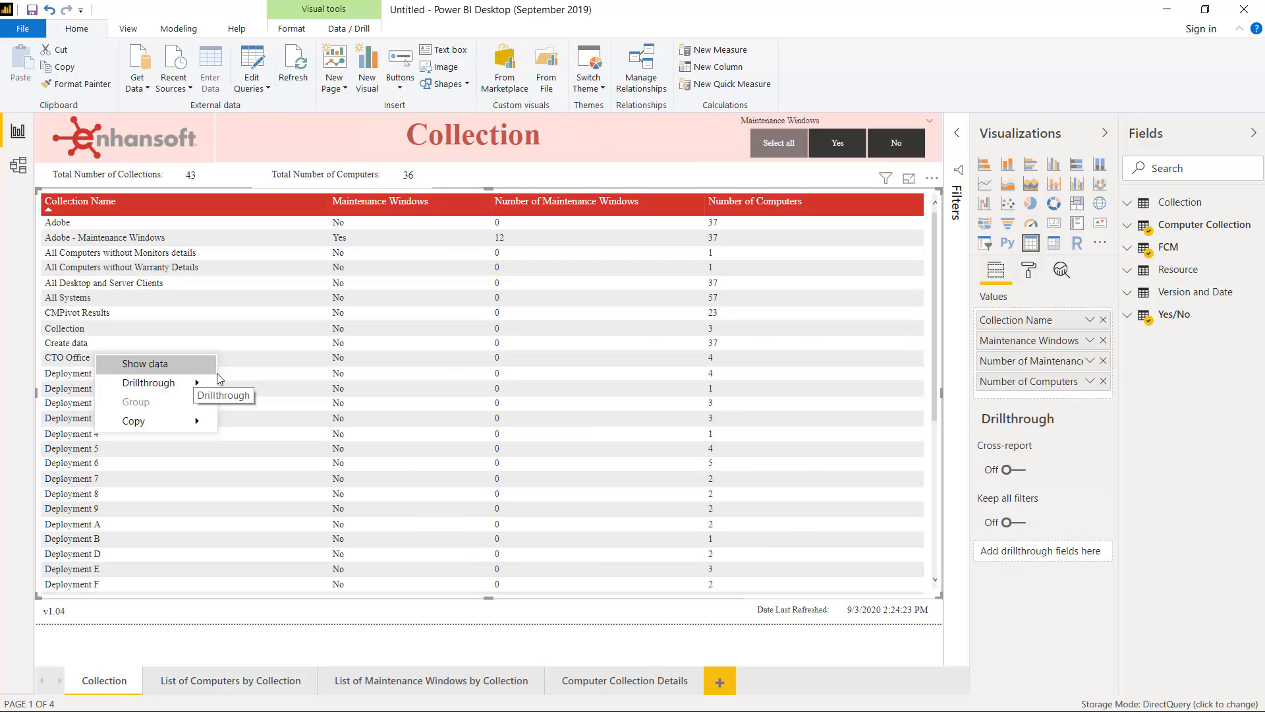
click(214, 681)
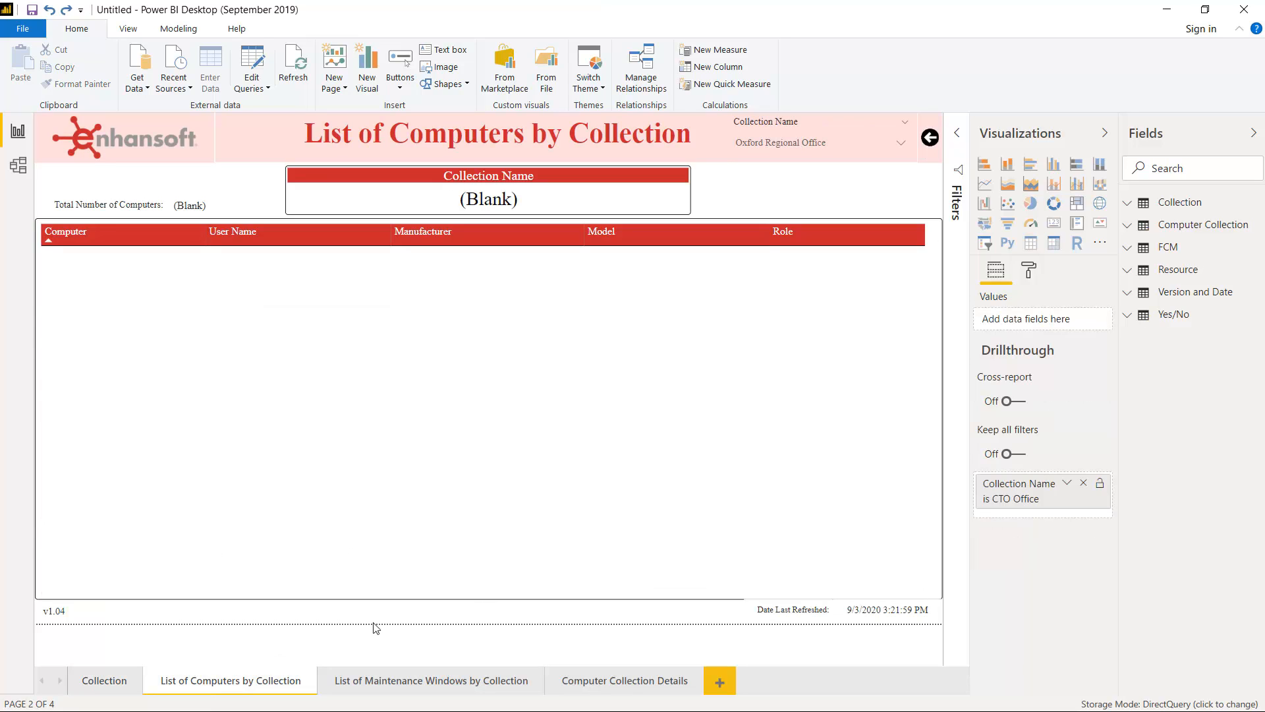
Delete the Collection Name slicer from the List of Computers by Collection page and clear the drillthrough filter
click(770, 126)
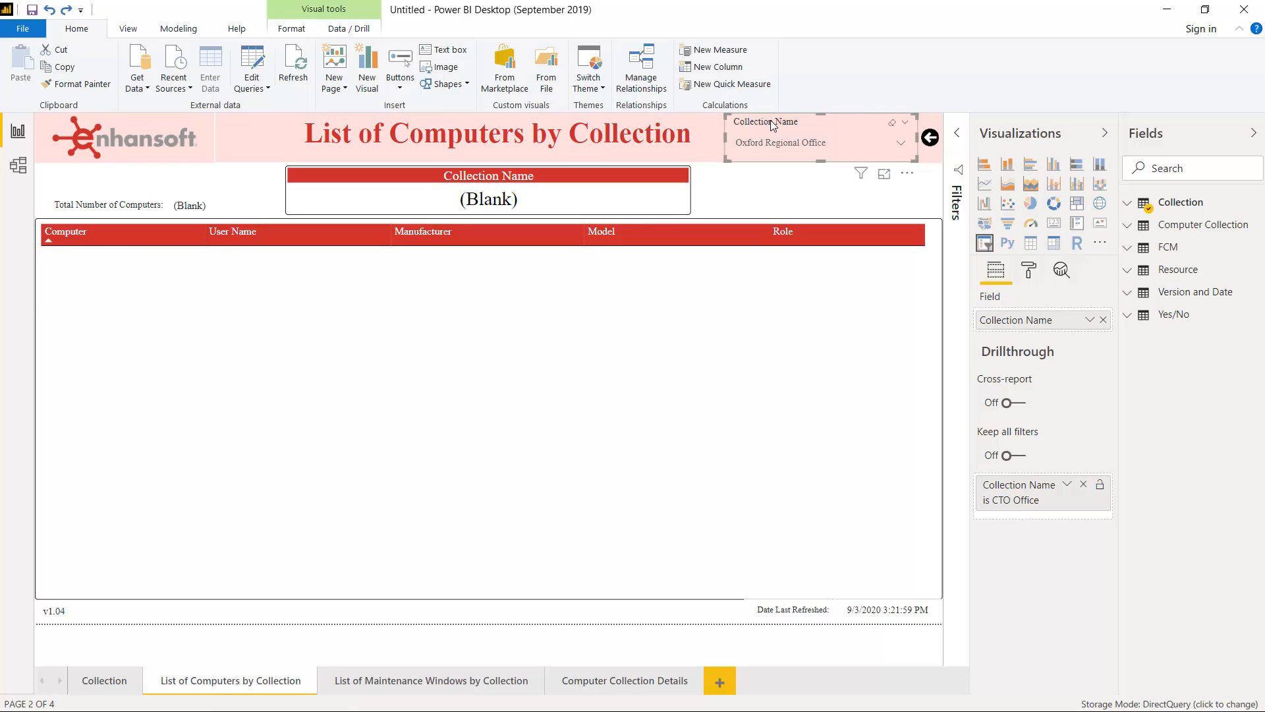
key(Delete)
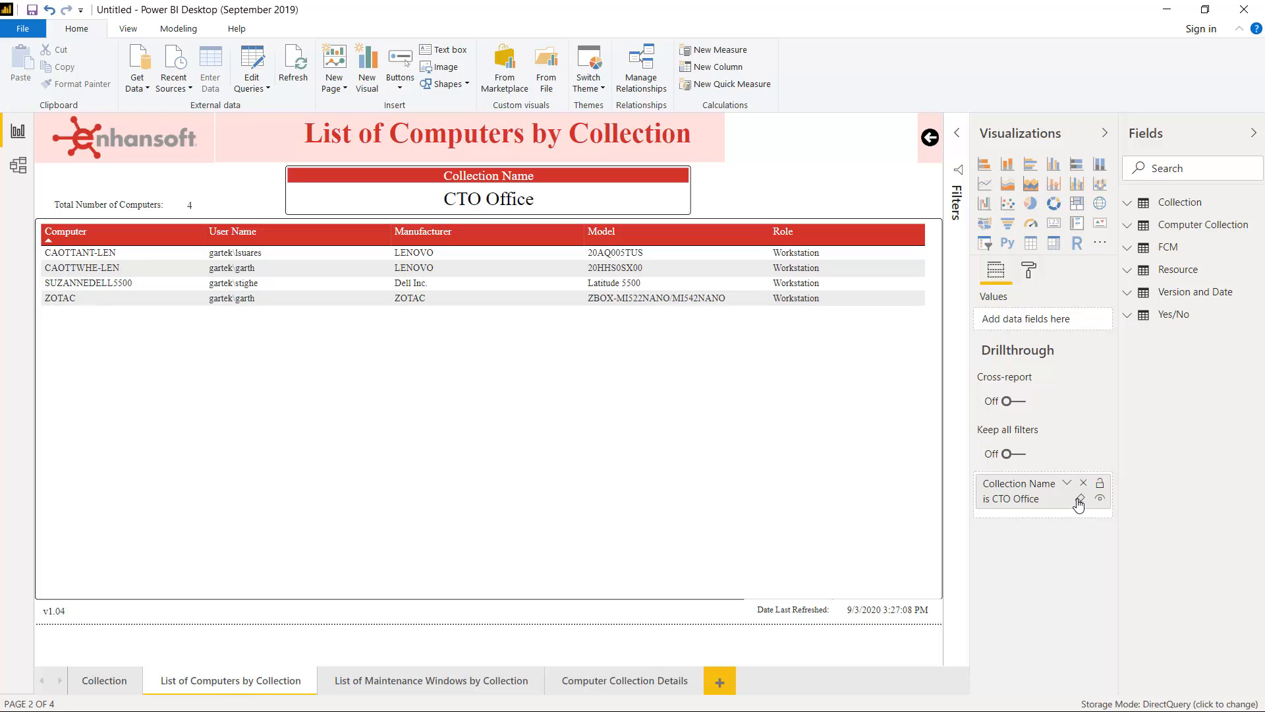
click(1079, 502)
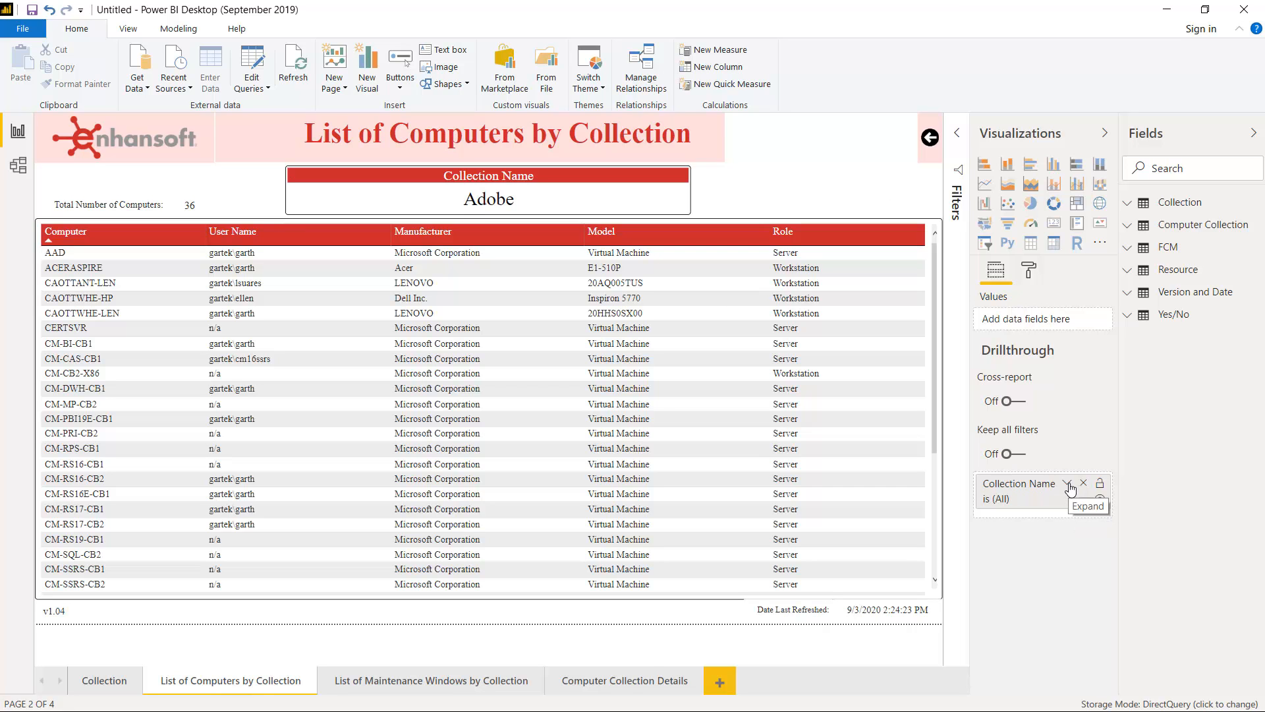
Set the Collection Name drillthrough filter to Oxford Regional Office
click(1068, 486)
scroll(1076, 626, down, 4)
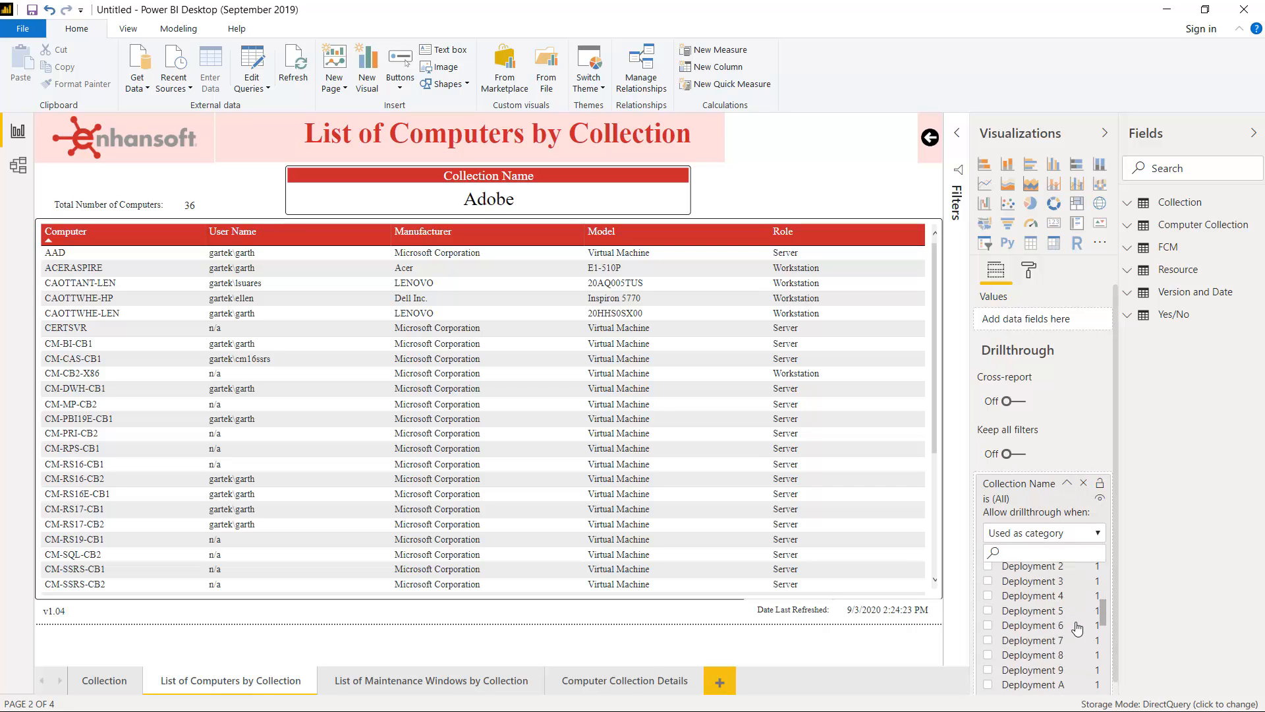
scroll(1077, 628, down, 5)
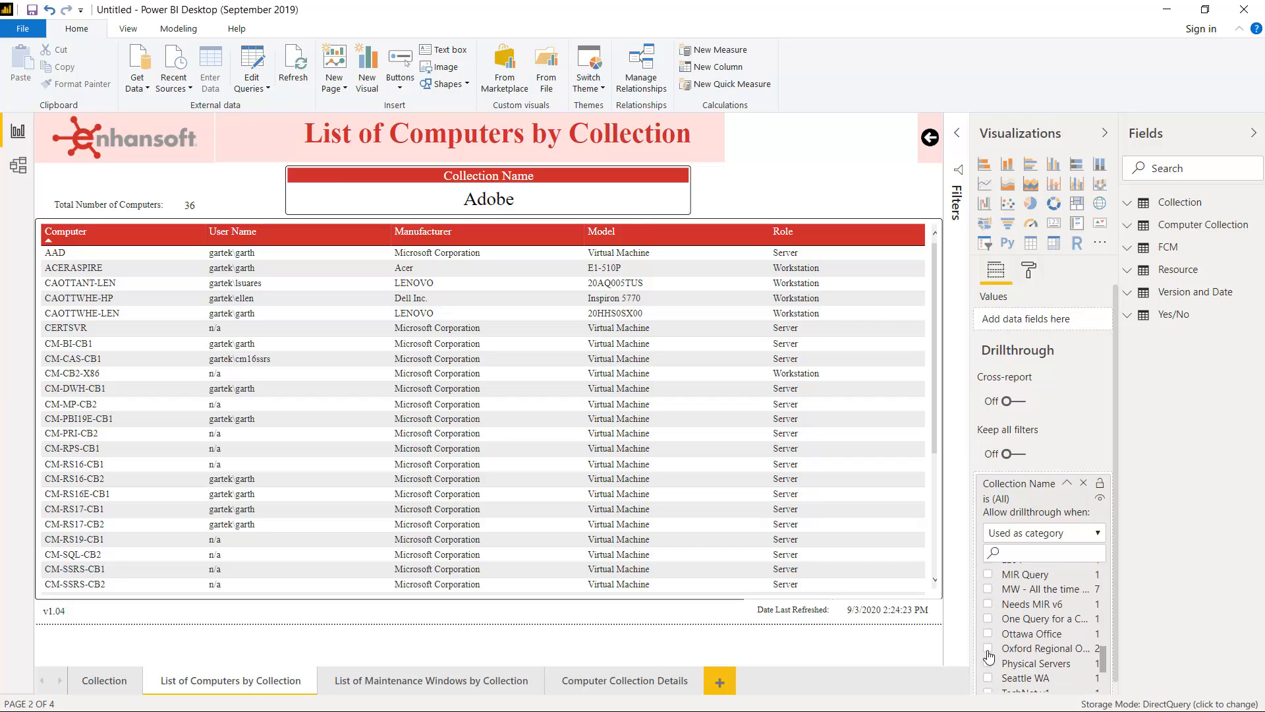
click(988, 649)
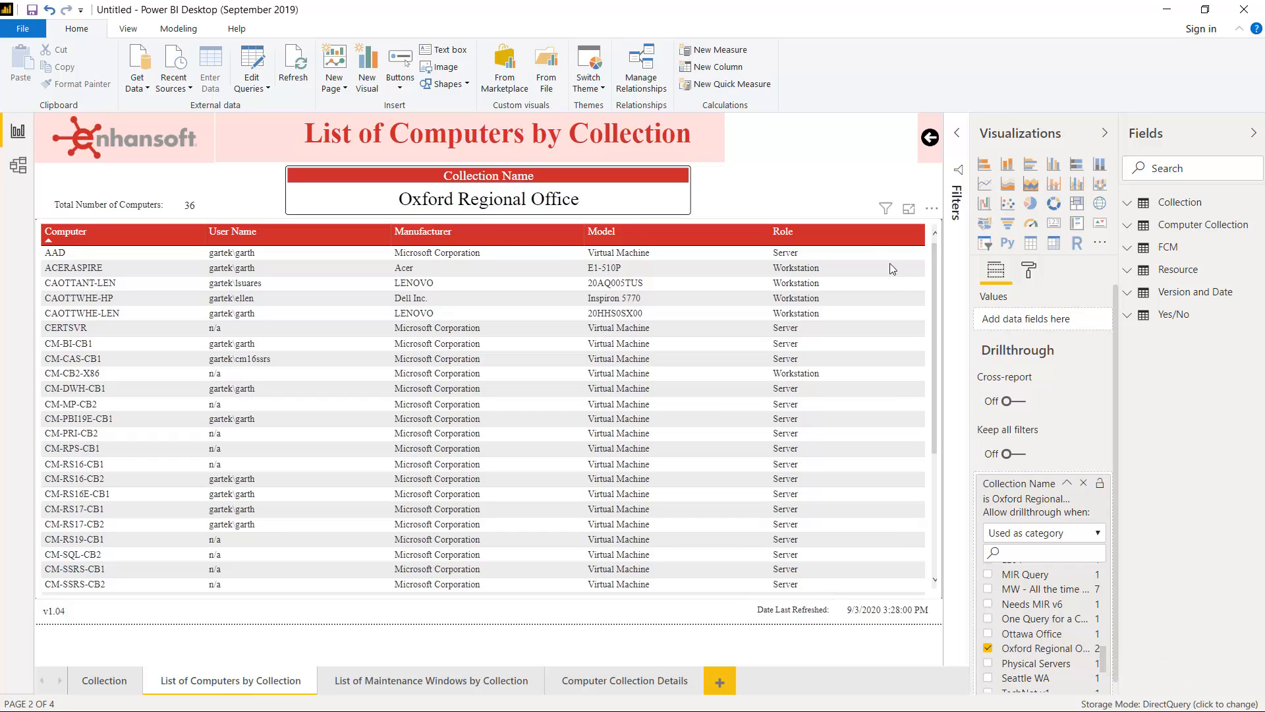
Undo the drillthrough filter changes and the deletion of the Collection Name slicer
key(ctrl+z)
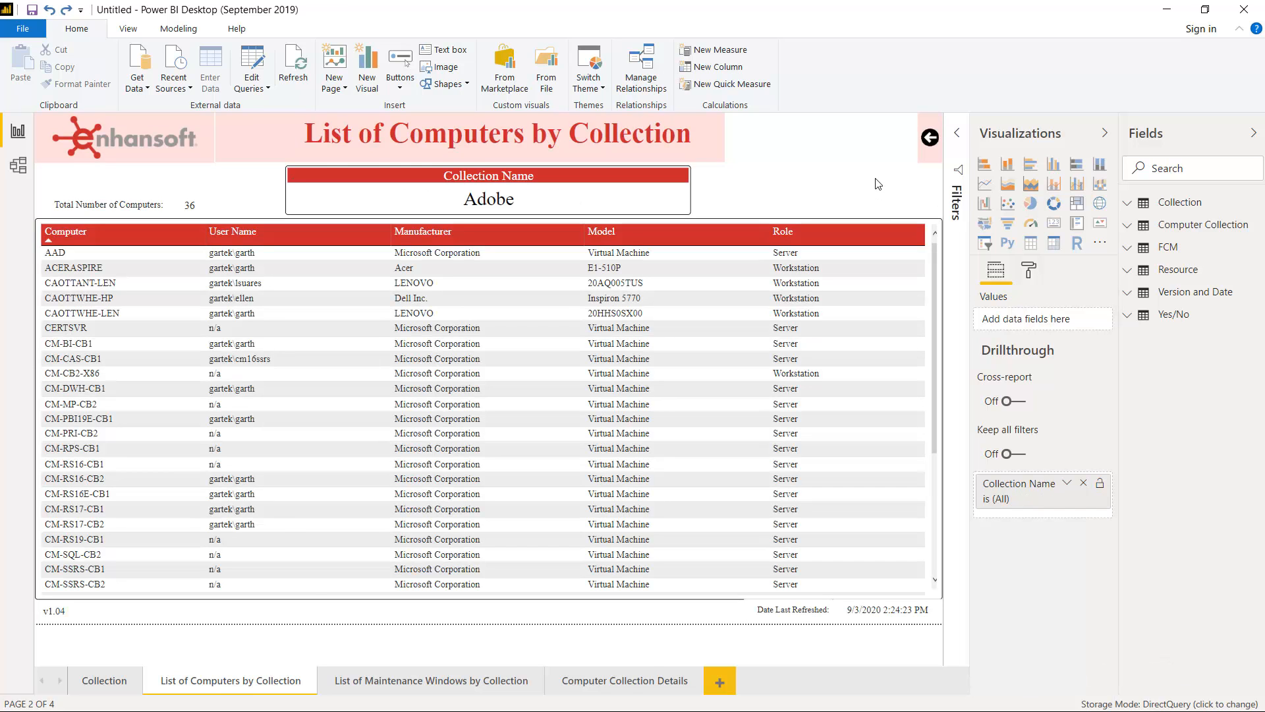
key(ctrl+z)
key(ctrl+z)
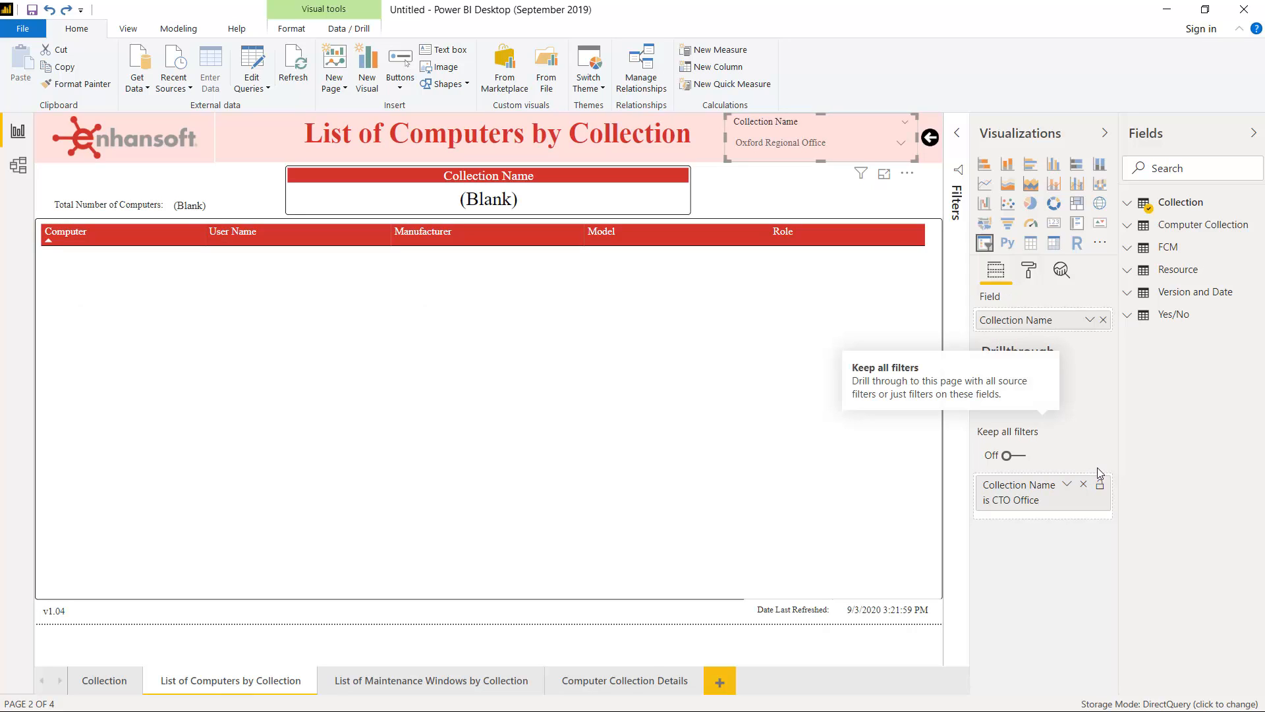
Change the Collection Name slicer selection from Oxford Regional Office to CTO Office only
click(901, 149)
click(742, 172)
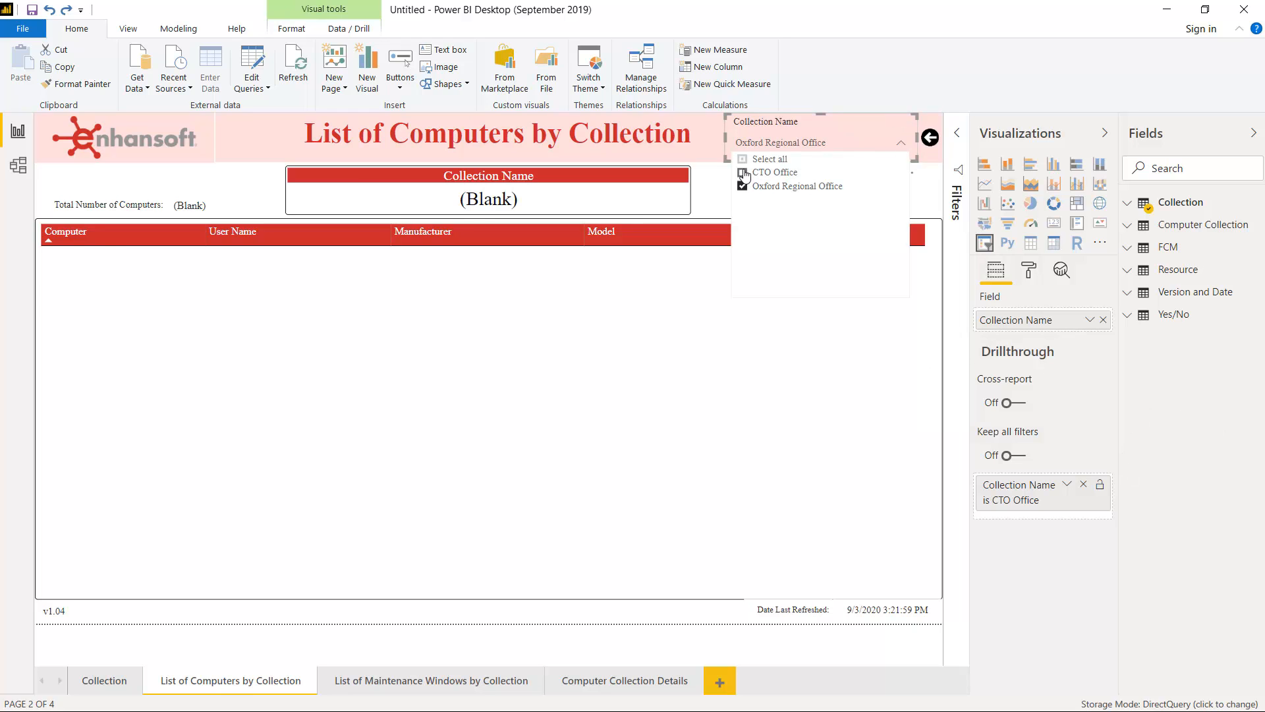
click(728, 187)
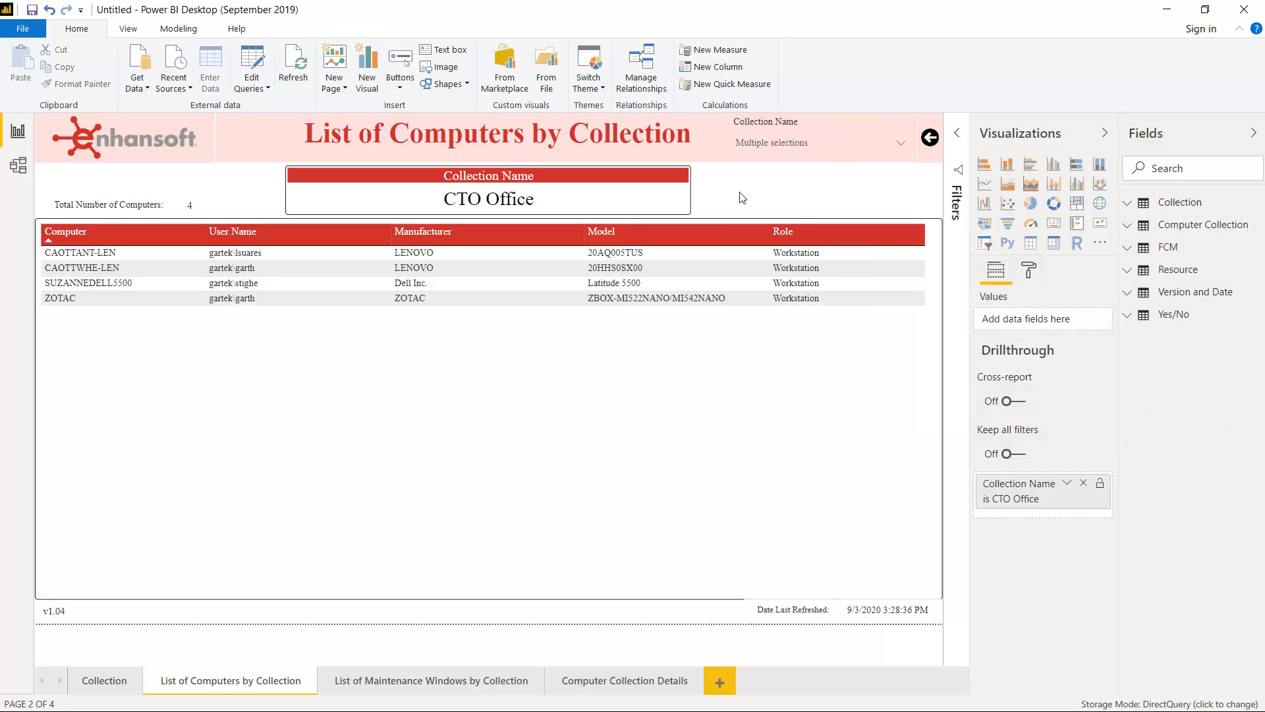
click(900, 144)
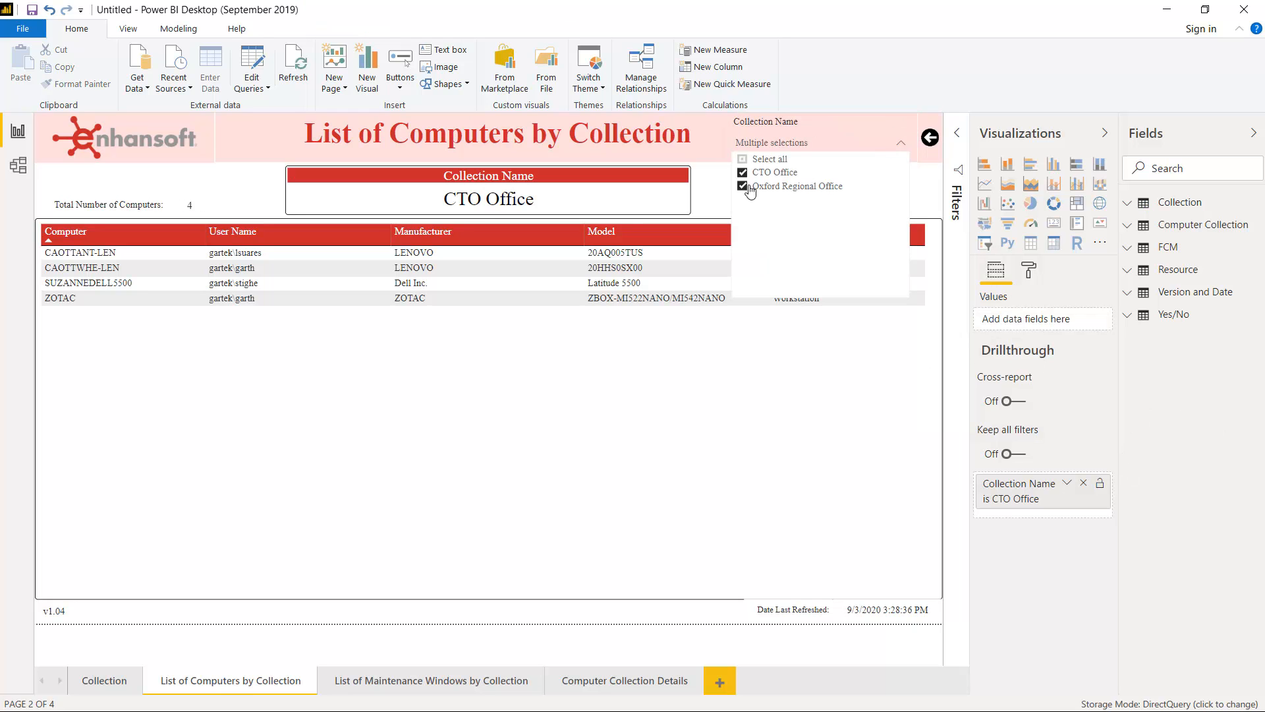
click(743, 187)
click(721, 194)
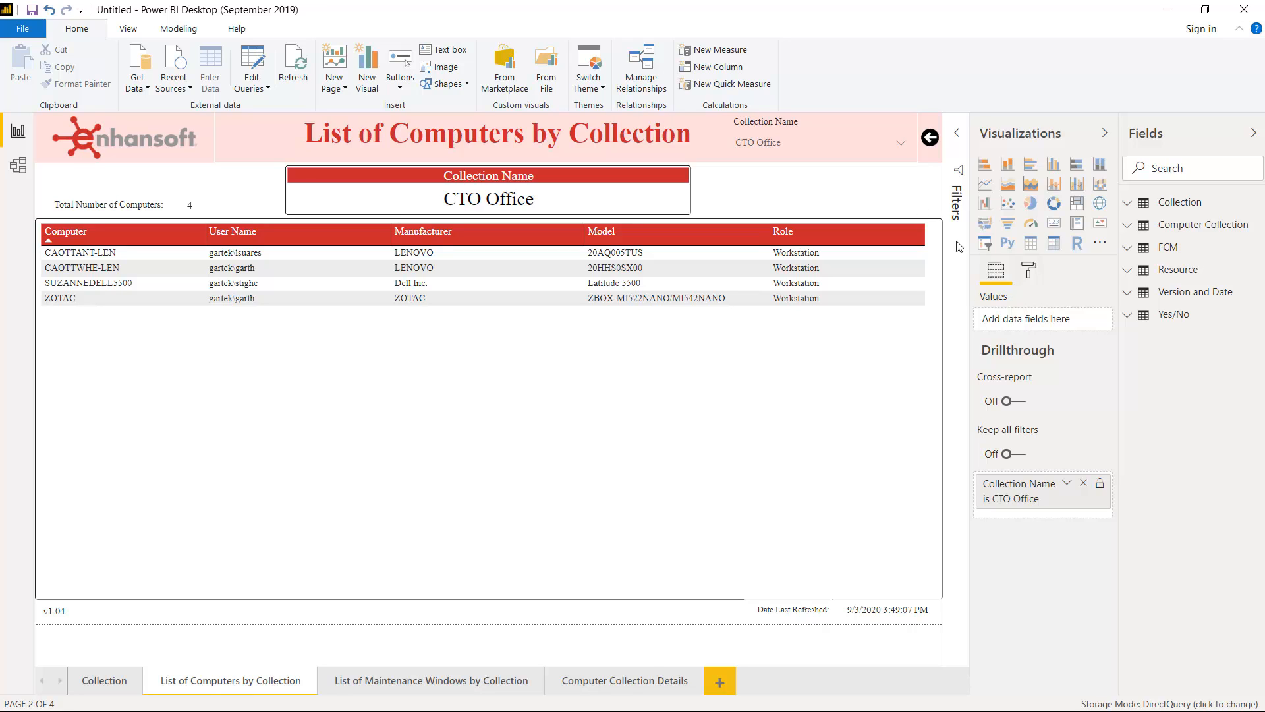
Clear the Collection Name drillthrough filter and select Adobe - Maintenance Windows in the slicer
click(1083, 501)
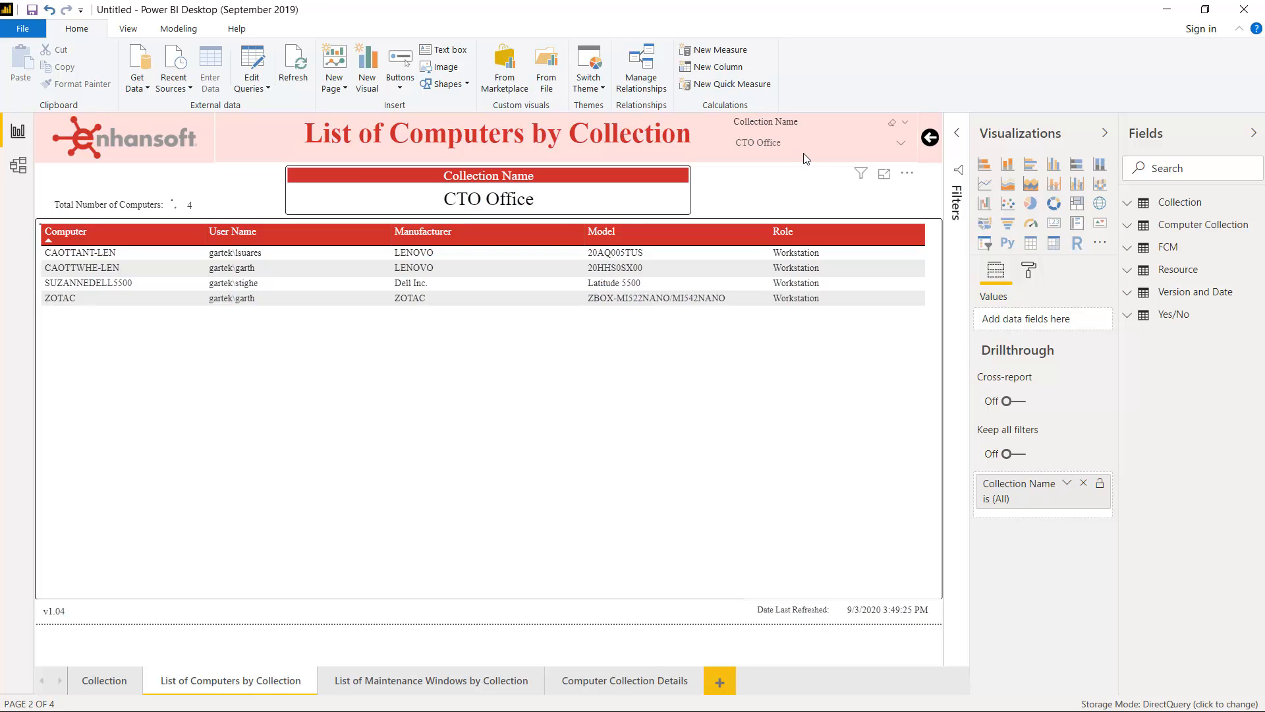
click(900, 143)
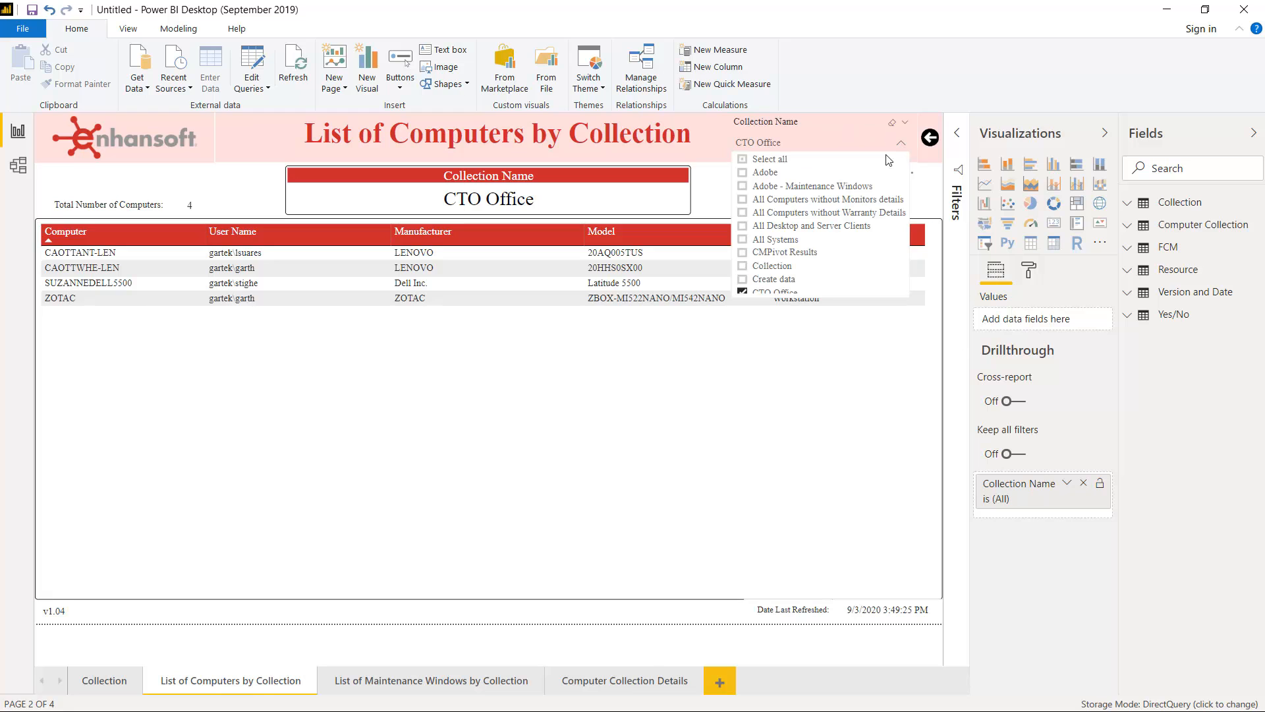
click(742, 187)
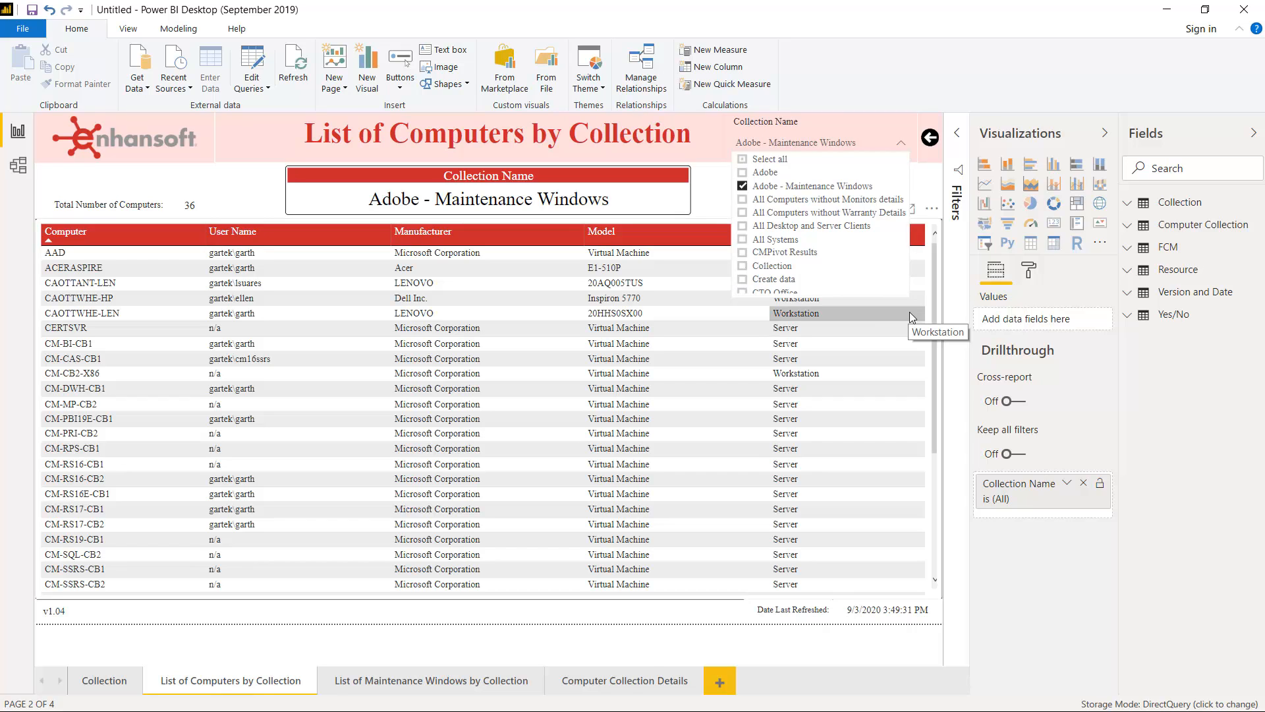
Deselect Adobe - Maintenance Windows in the slicer, then view CMPivot Results and Create data one at a time, clearing each selection
click(742, 186)
click(742, 252)
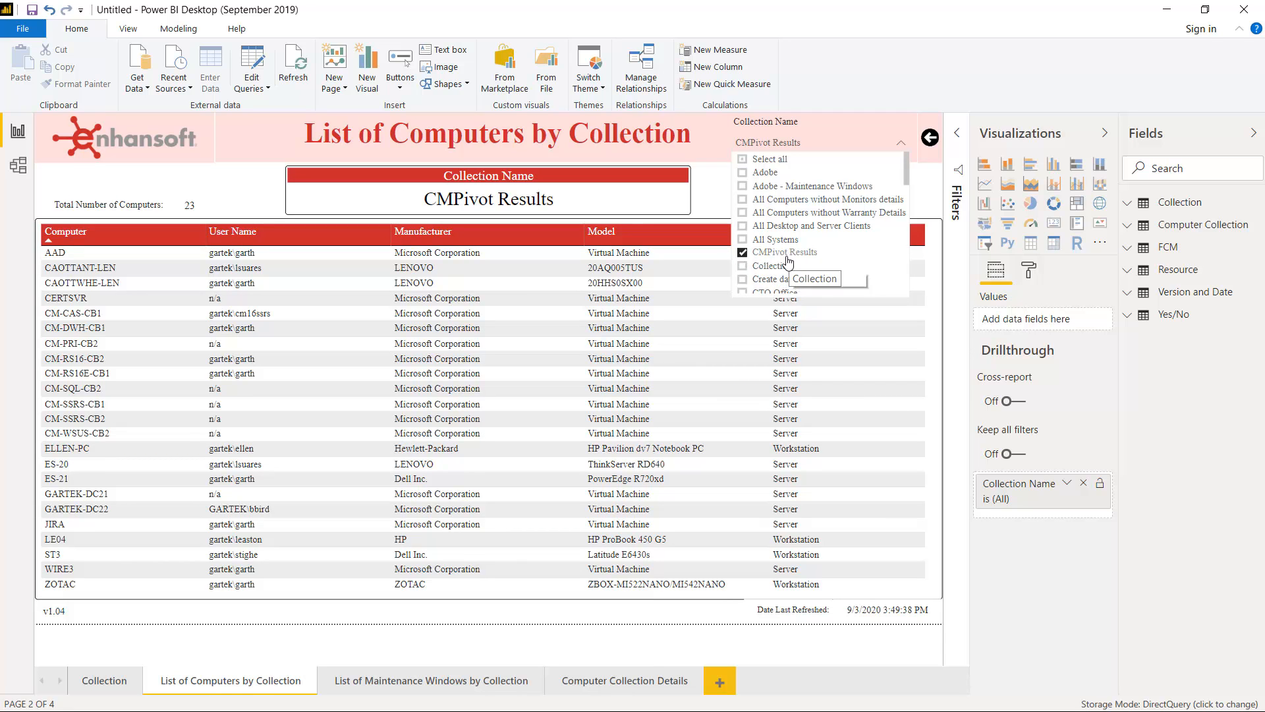
click(743, 254)
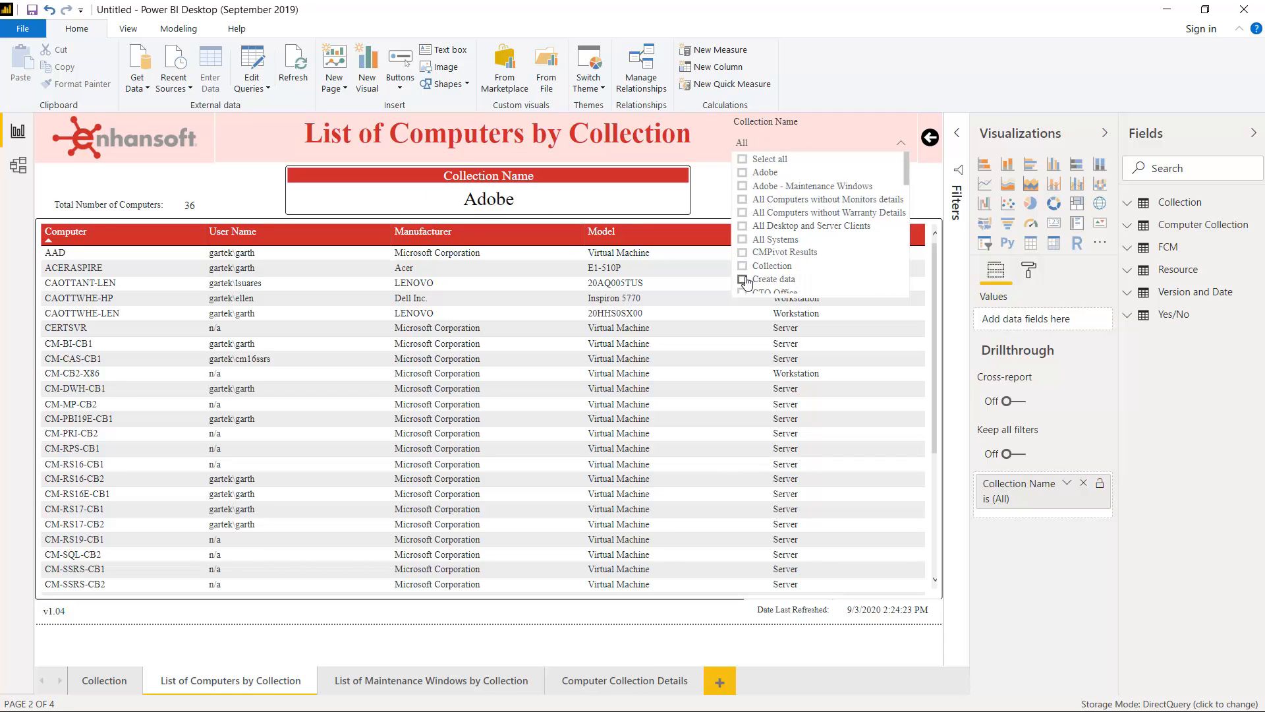
click(742, 280)
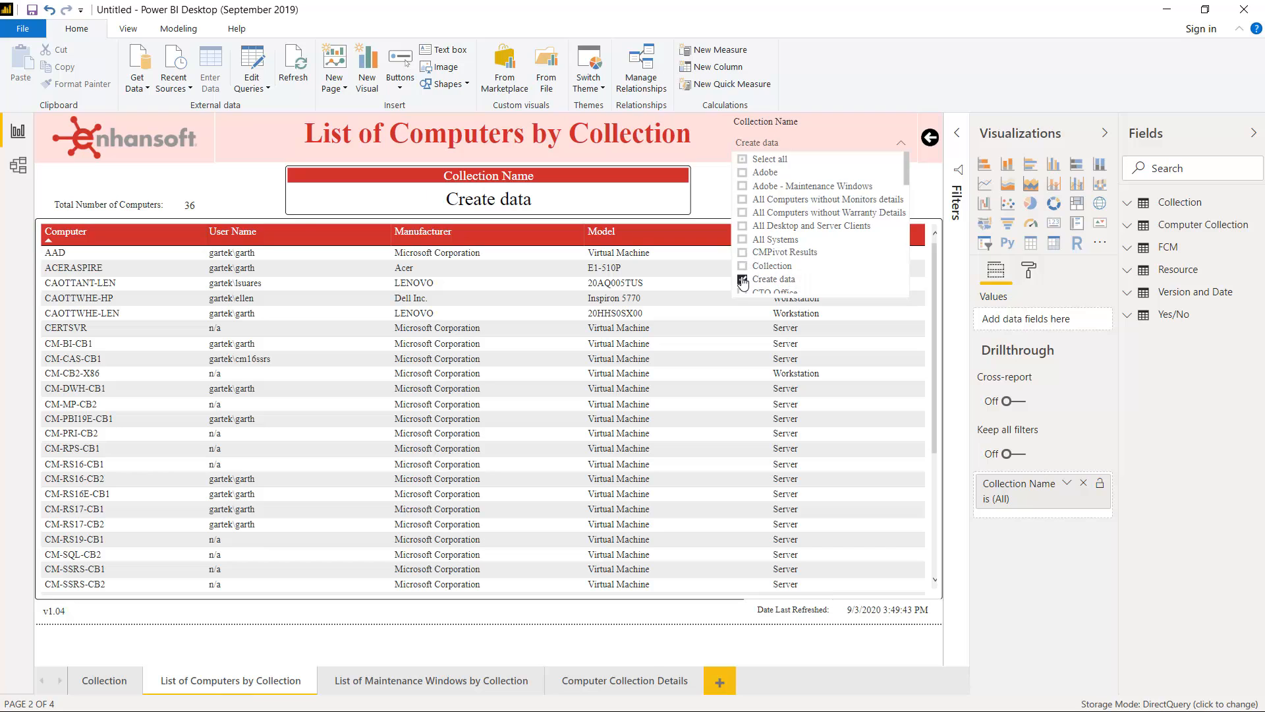
click(743, 279)
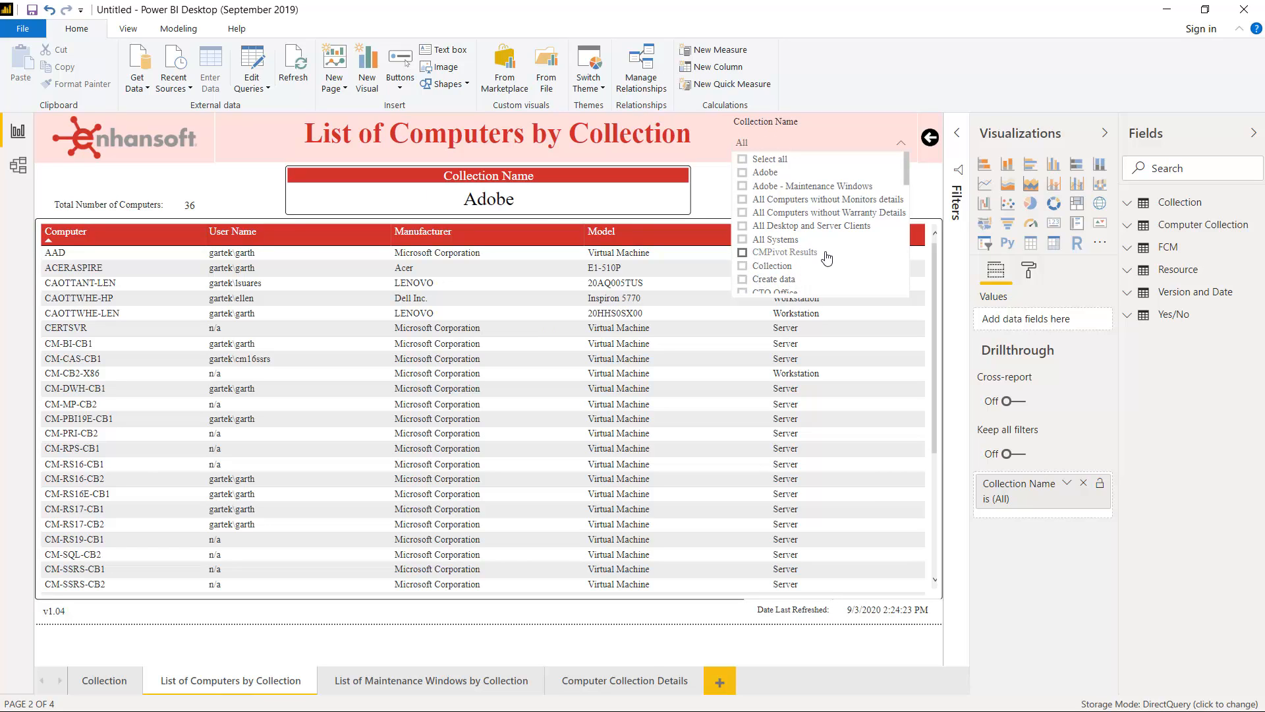